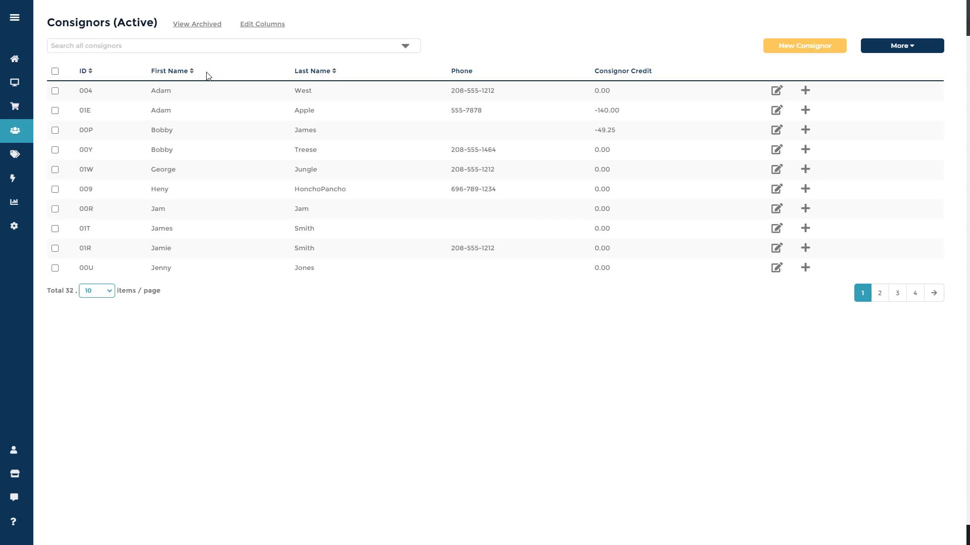
pyautogui.click(55, 111)
pyautogui.click(913, 47)
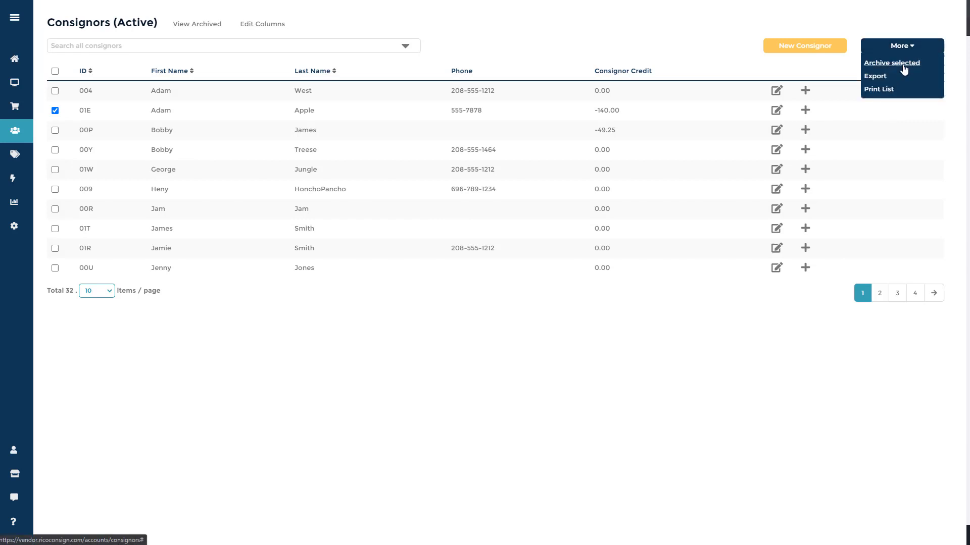
pyautogui.click(916, 50)
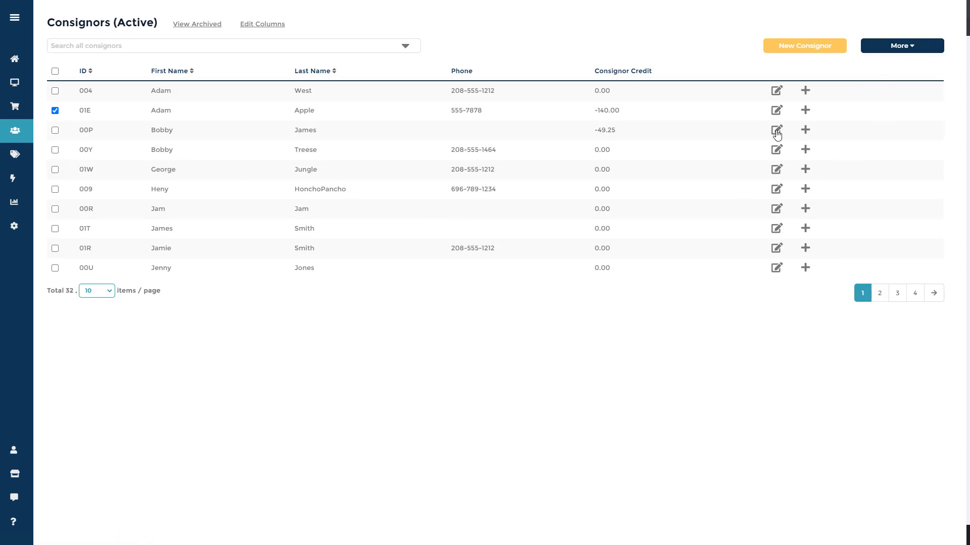
pyautogui.click(58, 111)
# Step: Open the inventory and view its archived items
pyautogui.click(43, 160)
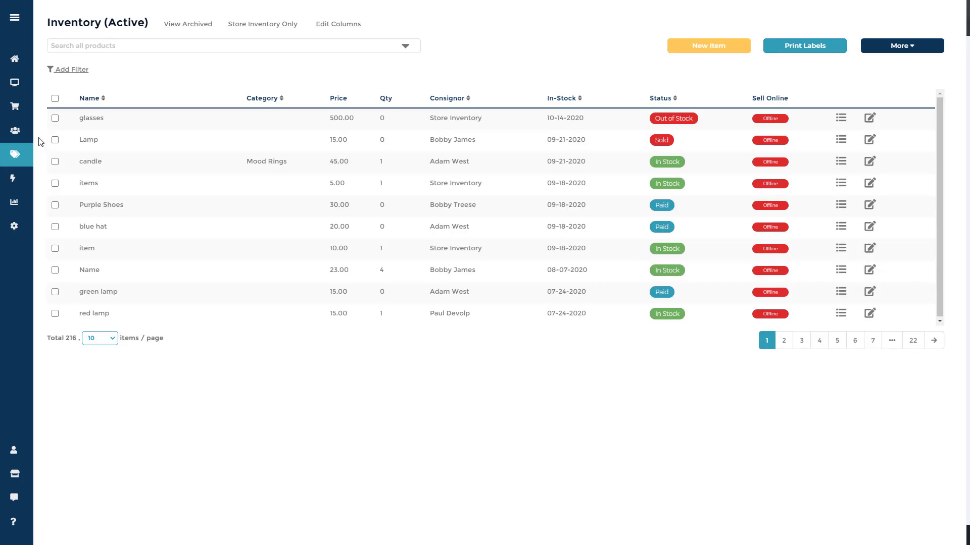
pyautogui.moveTo(22, 132)
pyautogui.moveTo(33, 178)
pyautogui.click(171, 25)
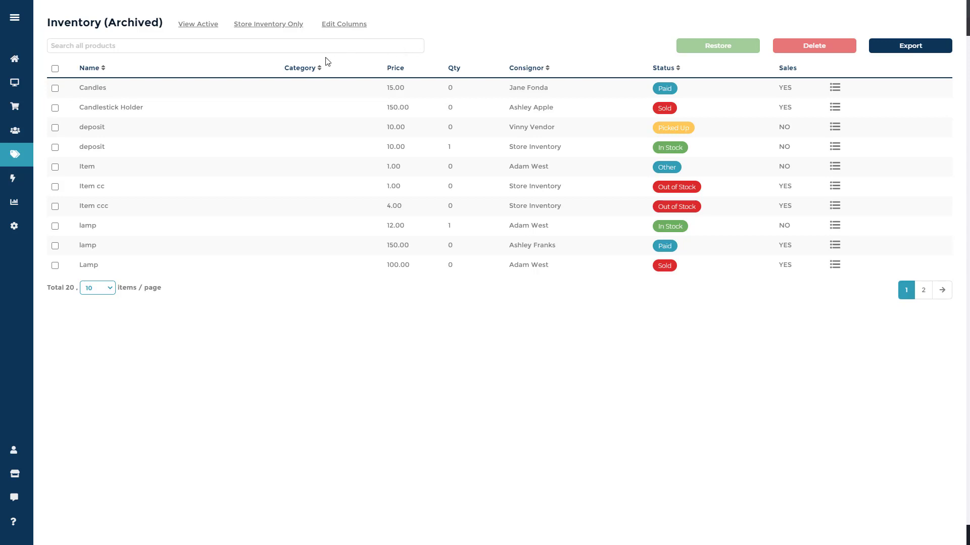
# Step: Return to the active inventory and archive the candle item
pyautogui.click(200, 26)
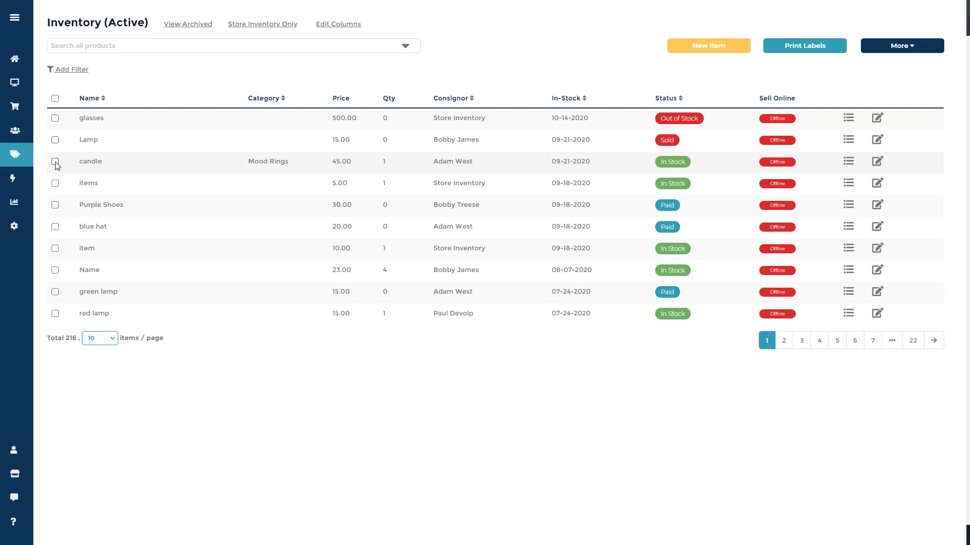
pyautogui.click(55, 163)
pyautogui.click(920, 48)
pyautogui.click(912, 65)
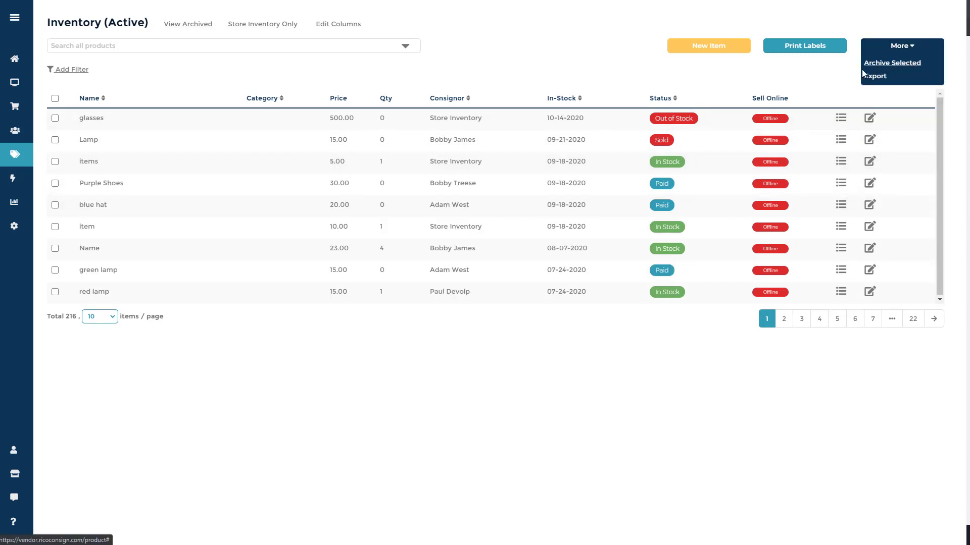
pyautogui.click(825, 86)
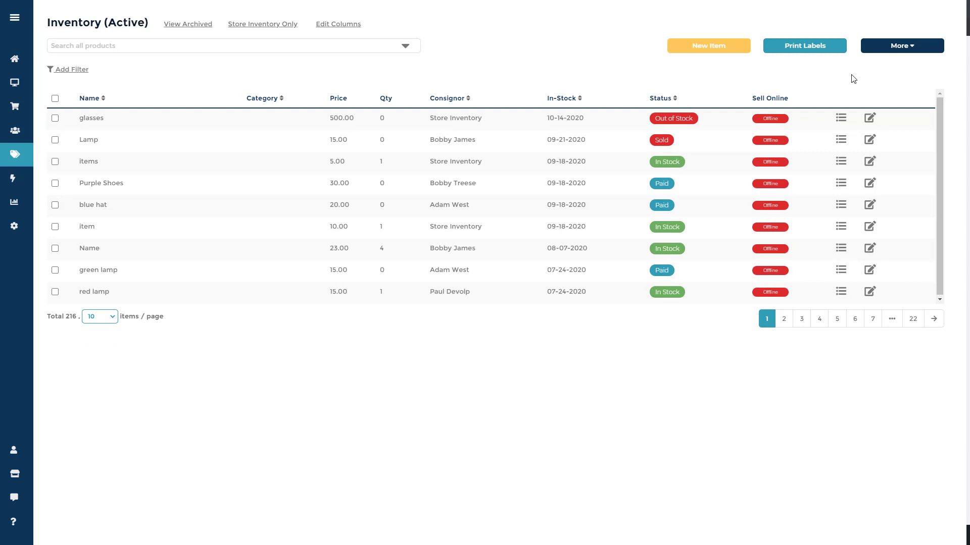
# Step: Filter the active inventory by status Paid and show 100 items per page
pyautogui.click(79, 74)
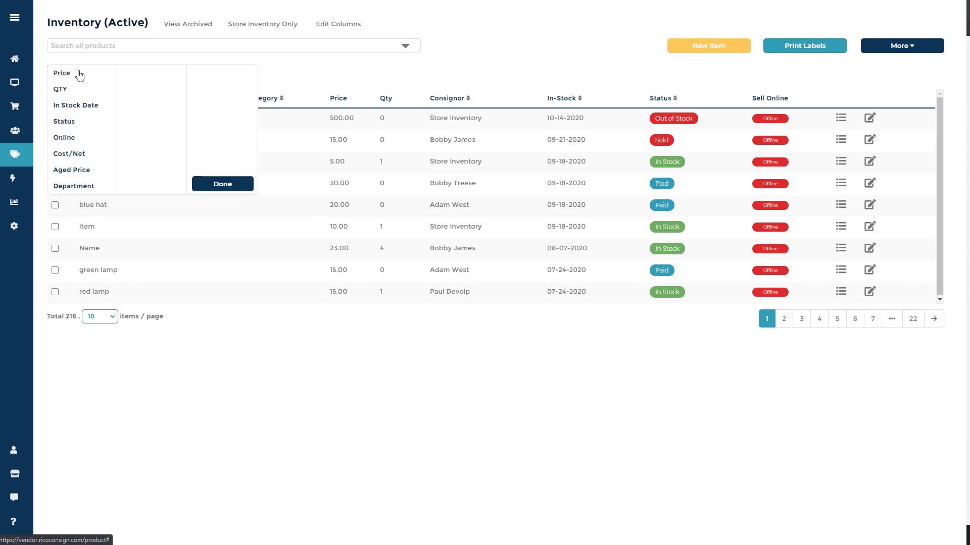
pyautogui.click(69, 124)
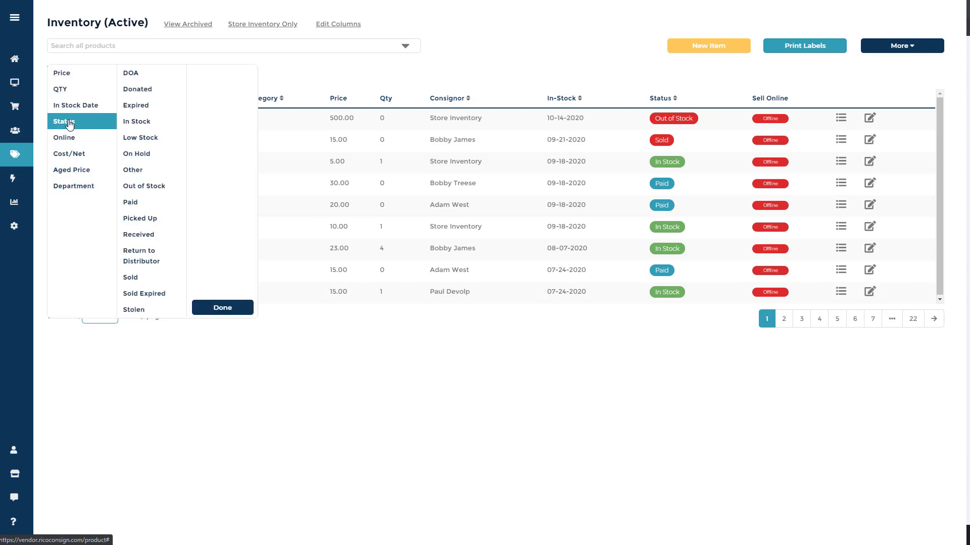
pyautogui.click(143, 203)
pyautogui.click(236, 309)
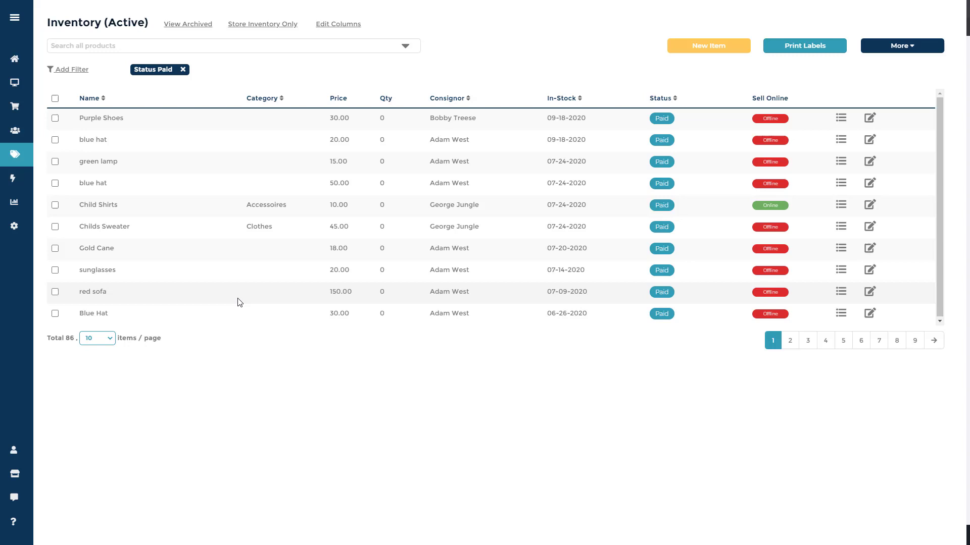
pyautogui.click(104, 338)
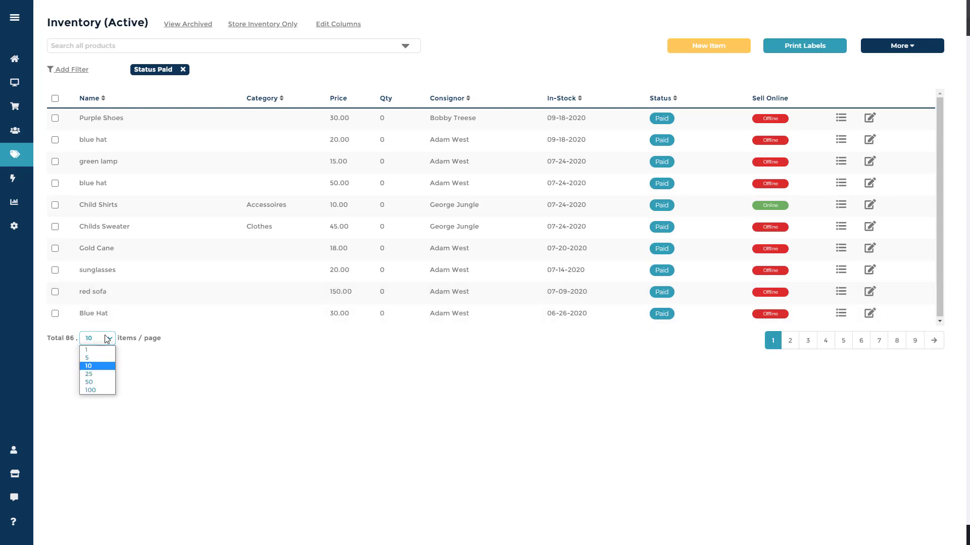
pyautogui.click(95, 390)
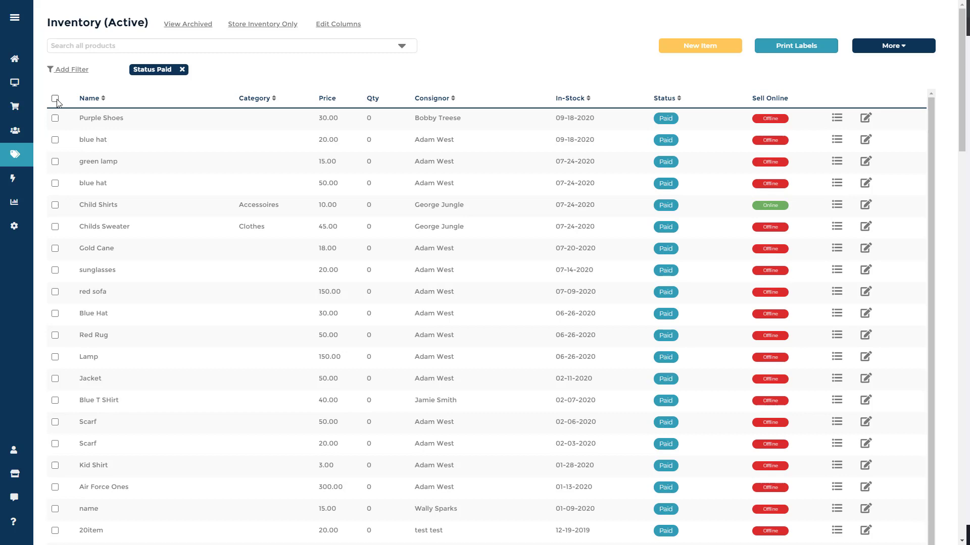
# Step: Select all listed Paid items and archive them
pyautogui.click(55, 99)
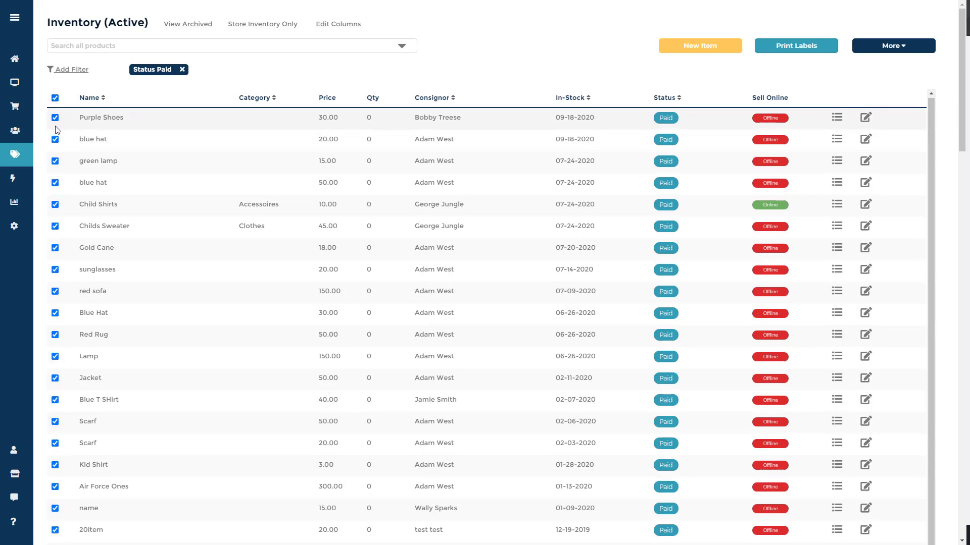
pyautogui.scroll(-4, 491, 166)
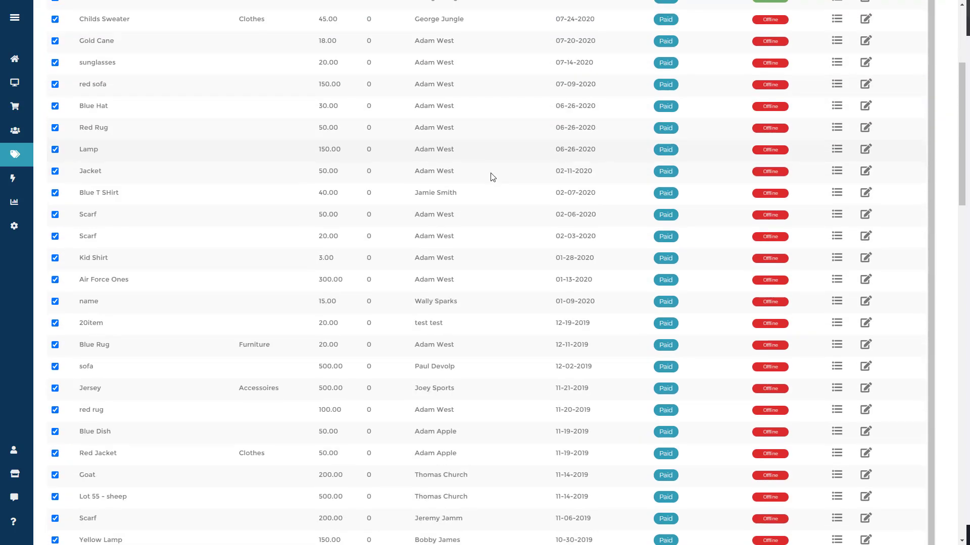
pyautogui.scroll(-3, 493, 177)
pyautogui.scroll(7, 494, 179)
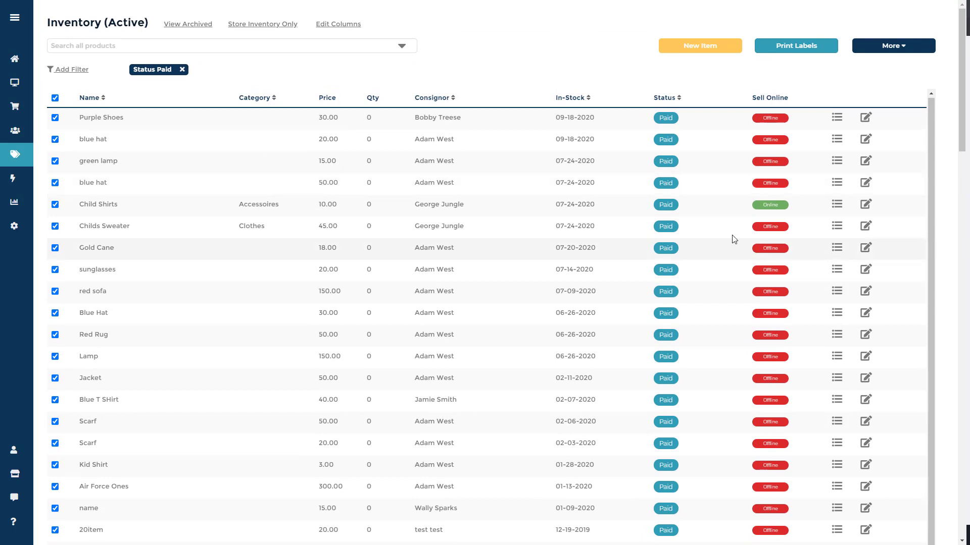
pyautogui.click(908, 50)
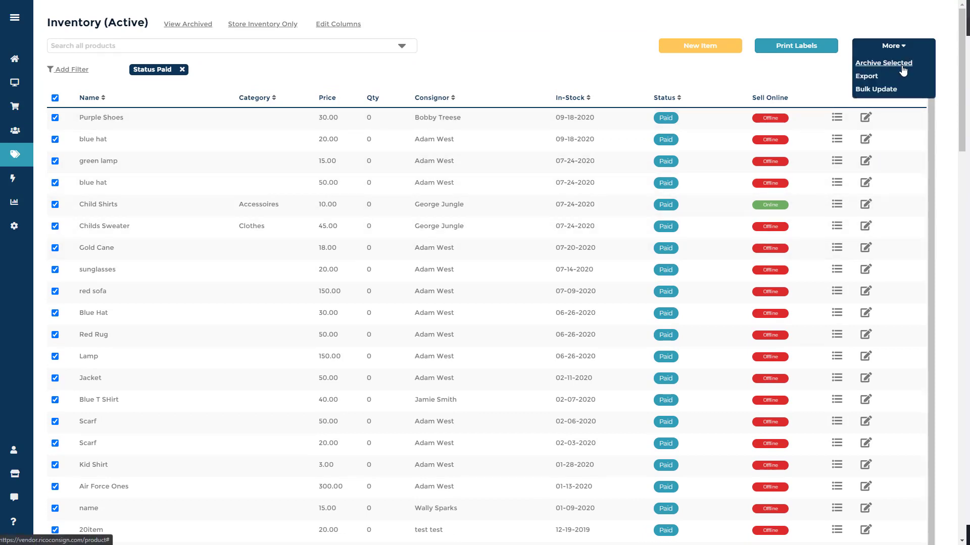
pyautogui.click(904, 72)
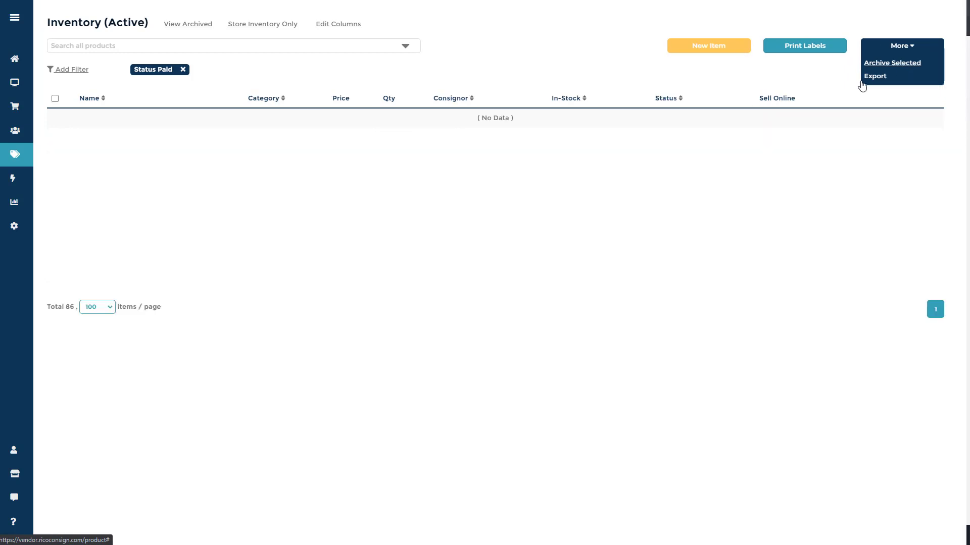
# Step: Replace the Paid status filter with an In Stock Date filter from 05-11-2020 to 09-25-2020
pyautogui.click(183, 69)
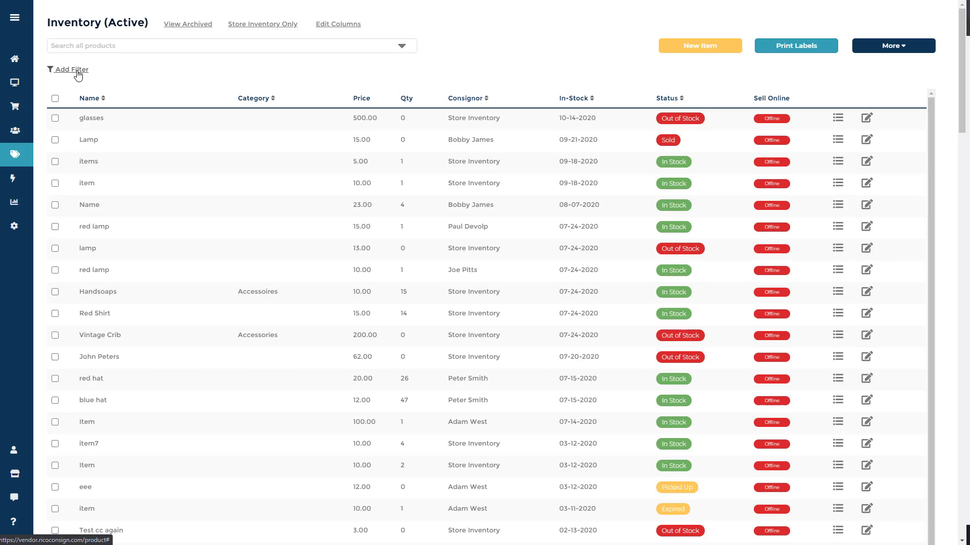
pyautogui.click(78, 75)
pyautogui.click(60, 108)
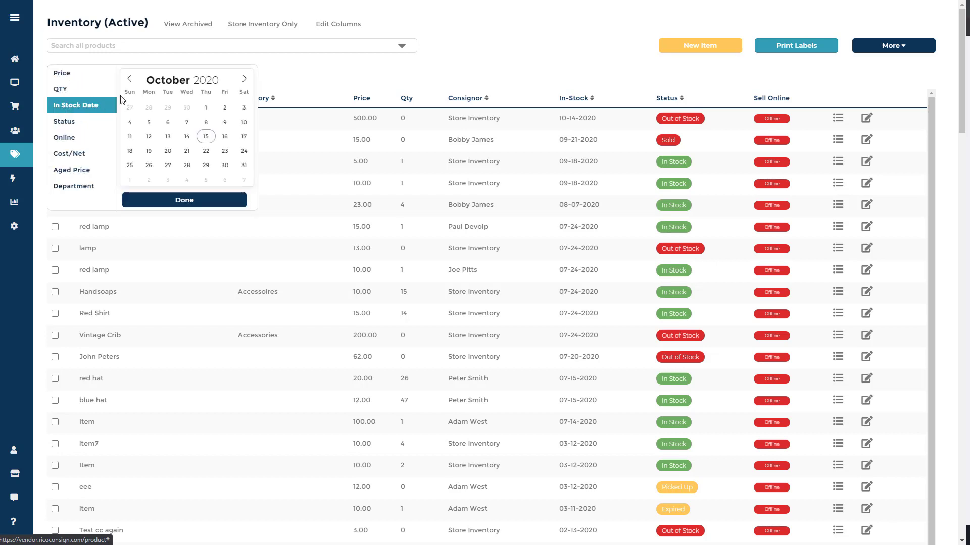
pyautogui.click(129, 78)
pyautogui.click(129, 79)
pyautogui.click(130, 78)
pyautogui.click(130, 79)
pyautogui.click(129, 79)
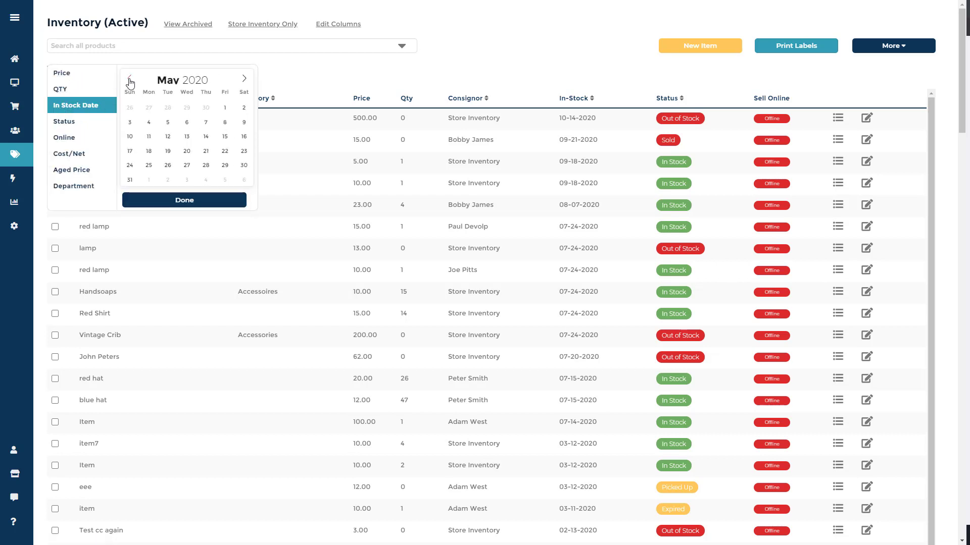
pyautogui.click(149, 122)
pyautogui.click(244, 79)
pyautogui.click(244, 78)
pyautogui.click(243, 78)
pyautogui.click(244, 78)
pyautogui.click(225, 137)
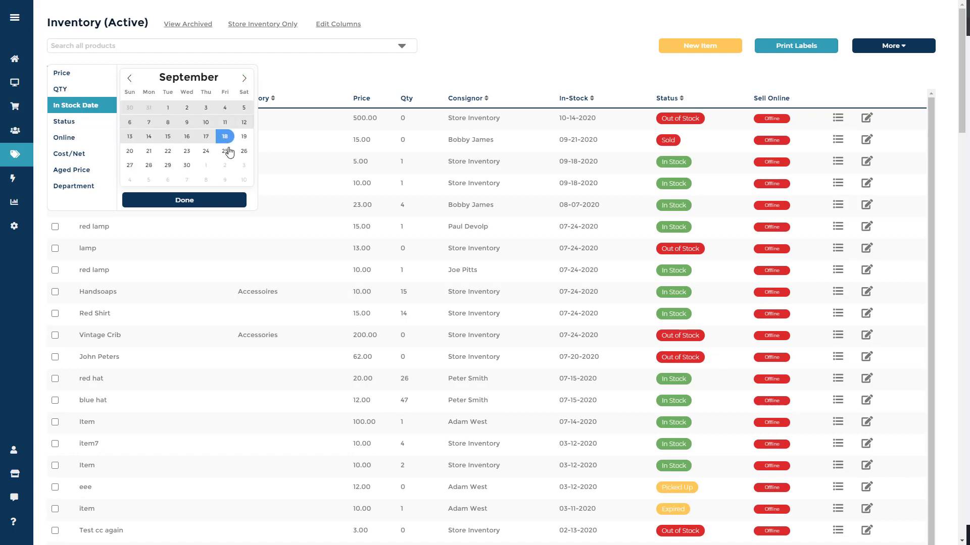
pyautogui.click(229, 152)
pyautogui.click(212, 204)
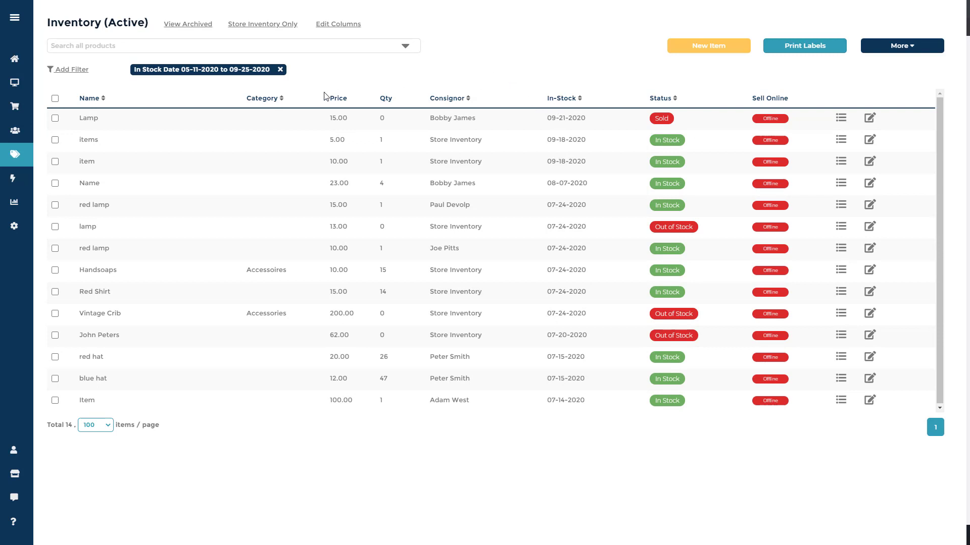
pyautogui.click(66, 72)
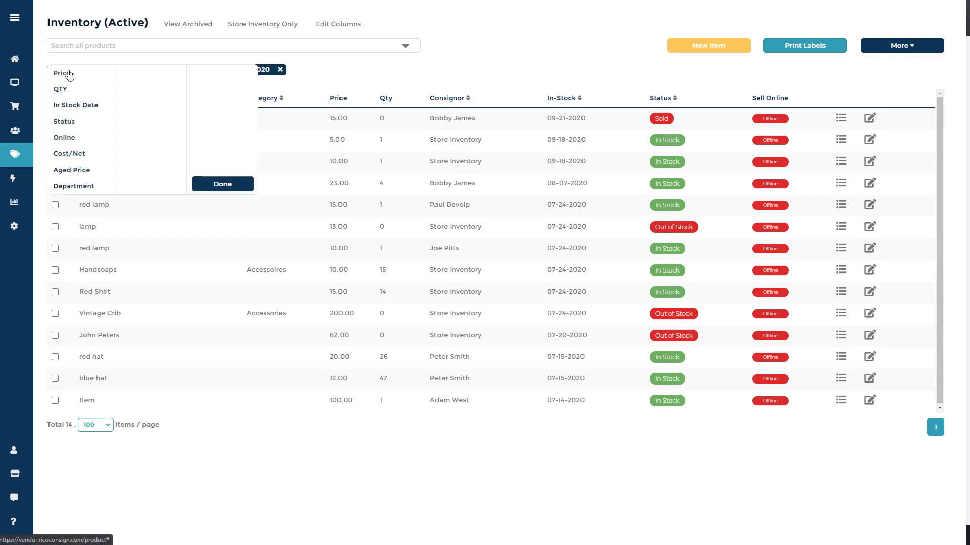
pyautogui.click(65, 122)
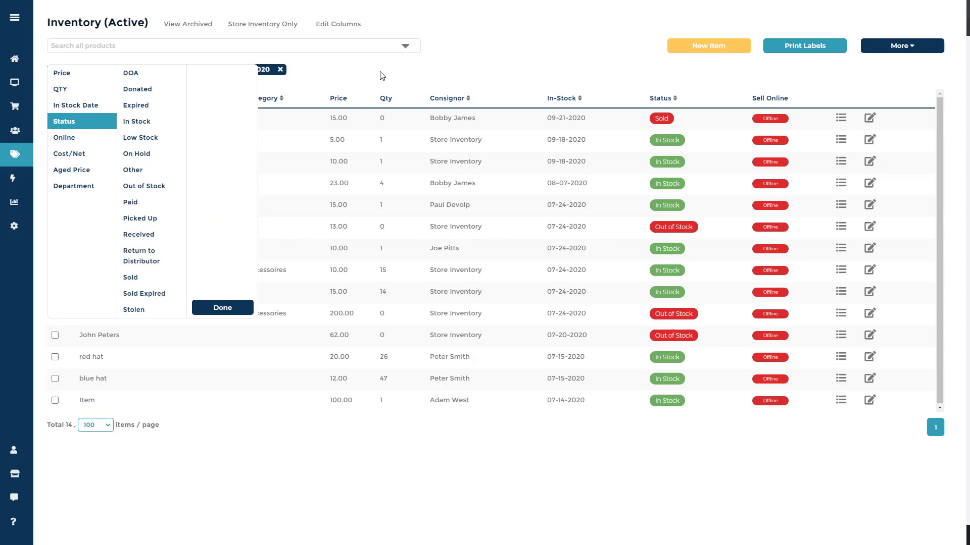
pyautogui.click(223, 308)
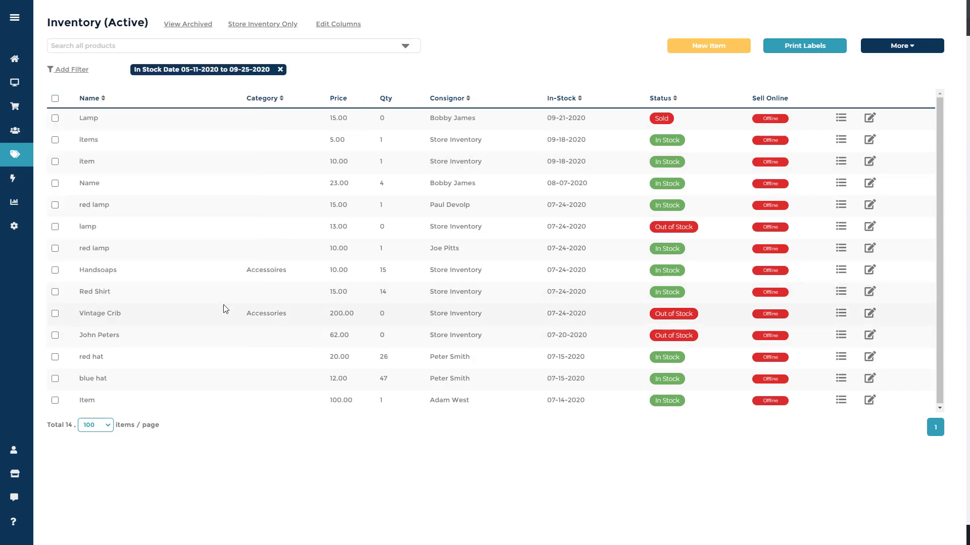
# Step: Open the first listed consignor's record and view that consignor's active inventory
pyautogui.moveTo(15, 131)
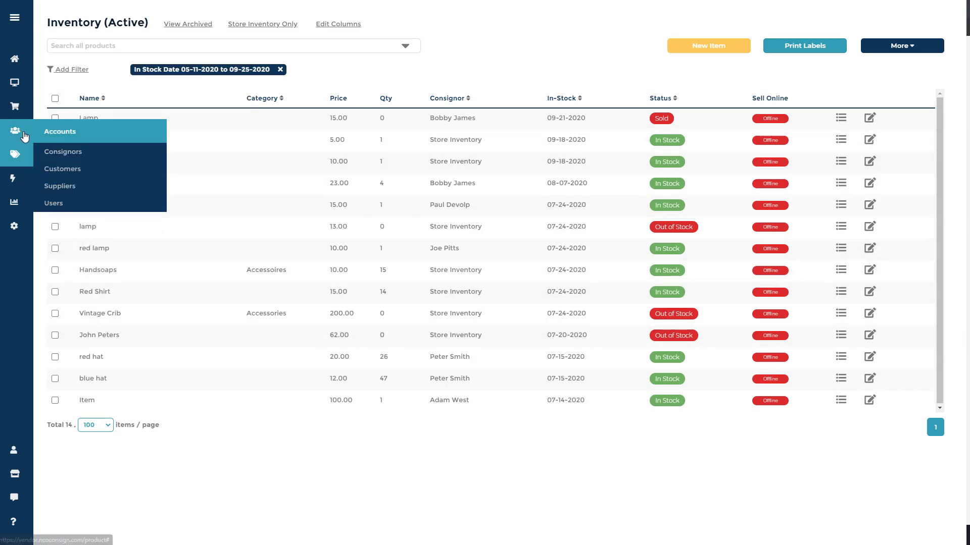
pyautogui.click(62, 153)
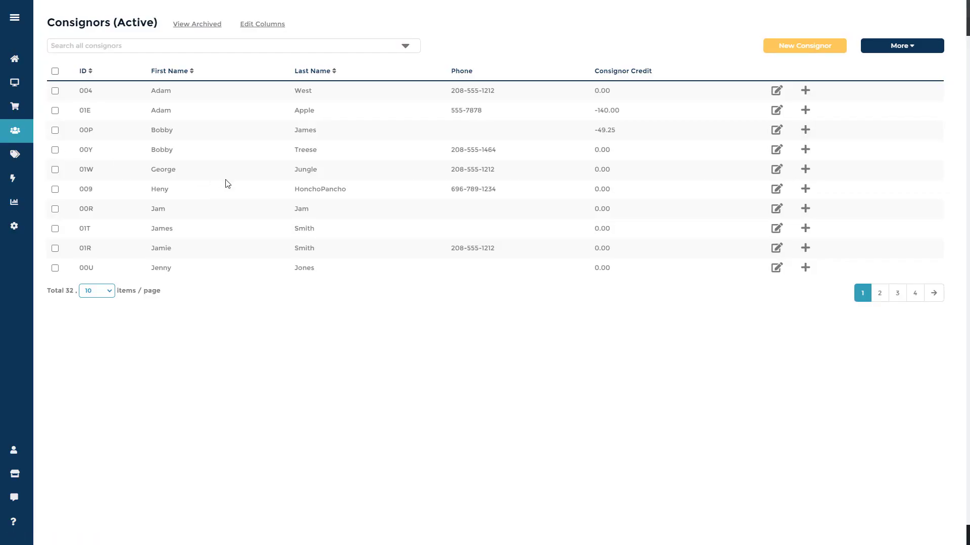
pyautogui.click(777, 92)
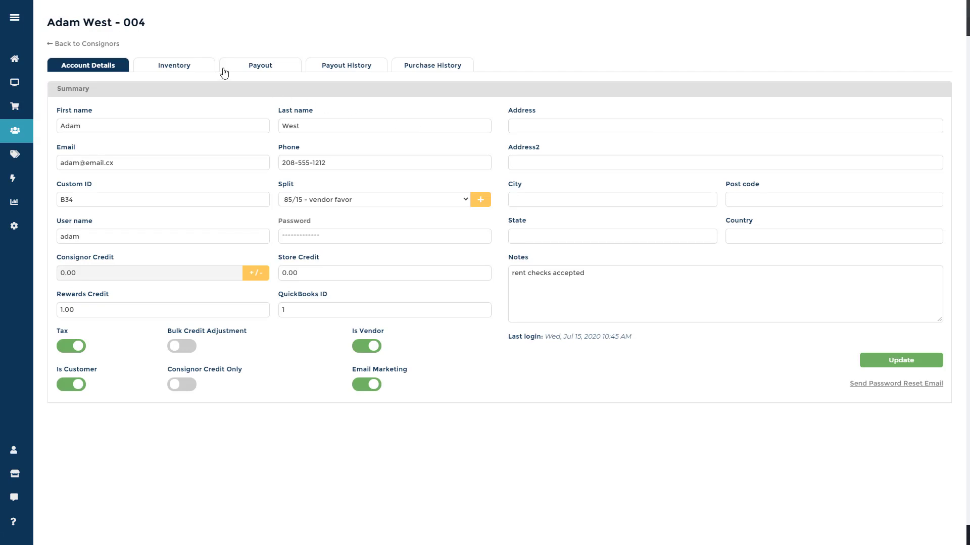
pyautogui.click(192, 66)
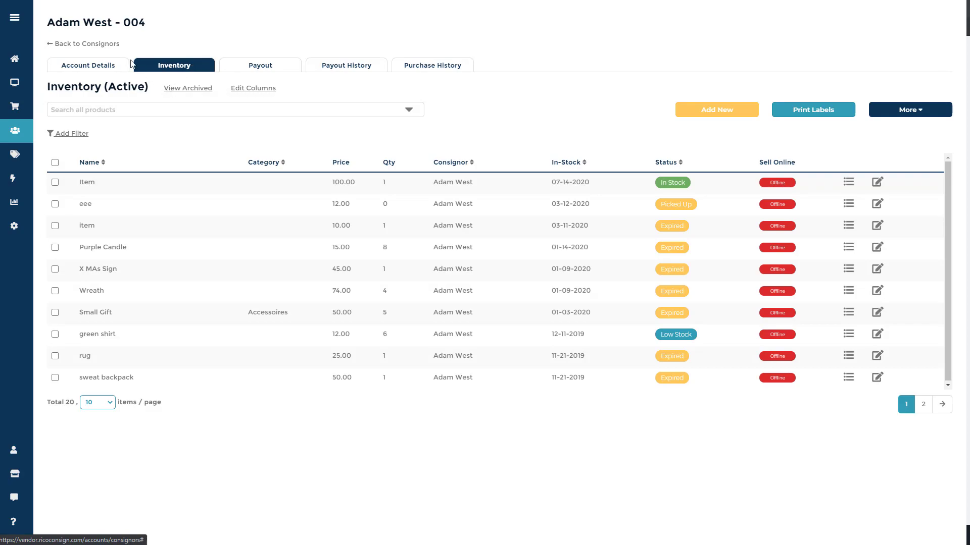
# Step: Return to the consignors list and view the archived consignors
pyautogui.click(81, 44)
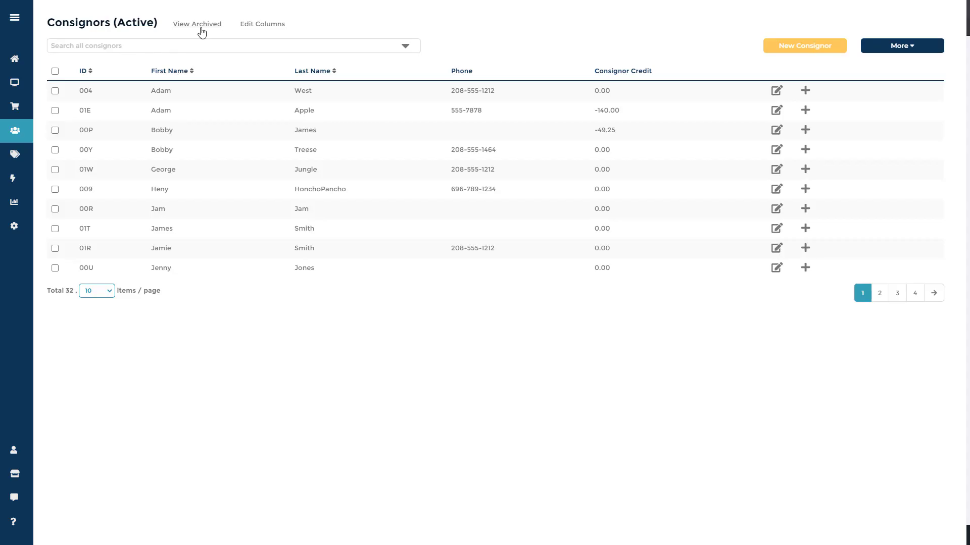
pyautogui.click(203, 26)
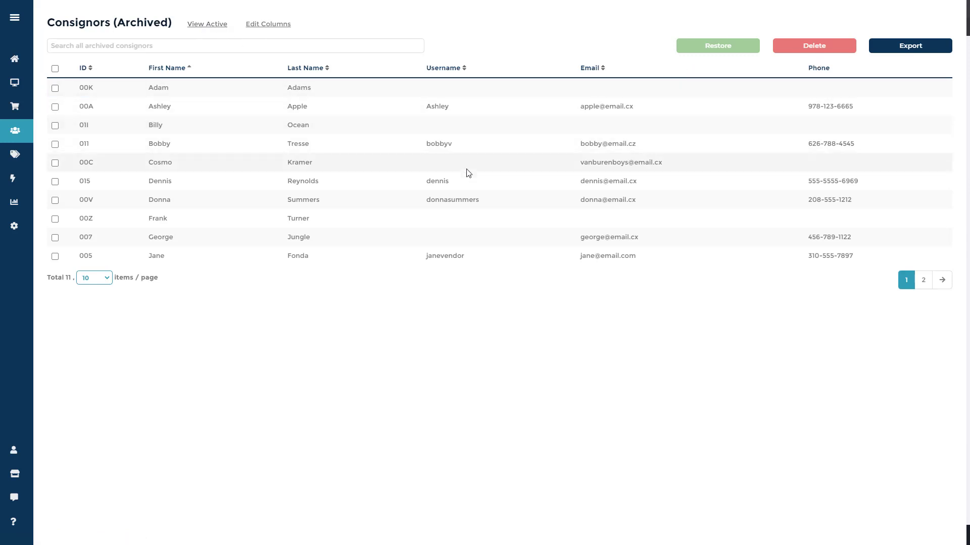
# Step: Open the archived inventory and try out selecting 20item and Air Force Ones, clearing 20item again
pyautogui.click(32, 154)
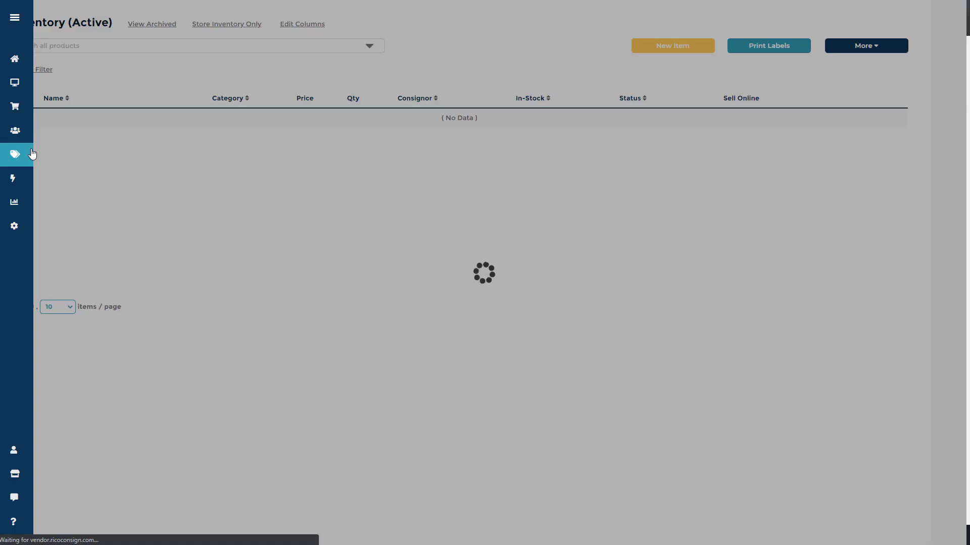
pyautogui.click(194, 30)
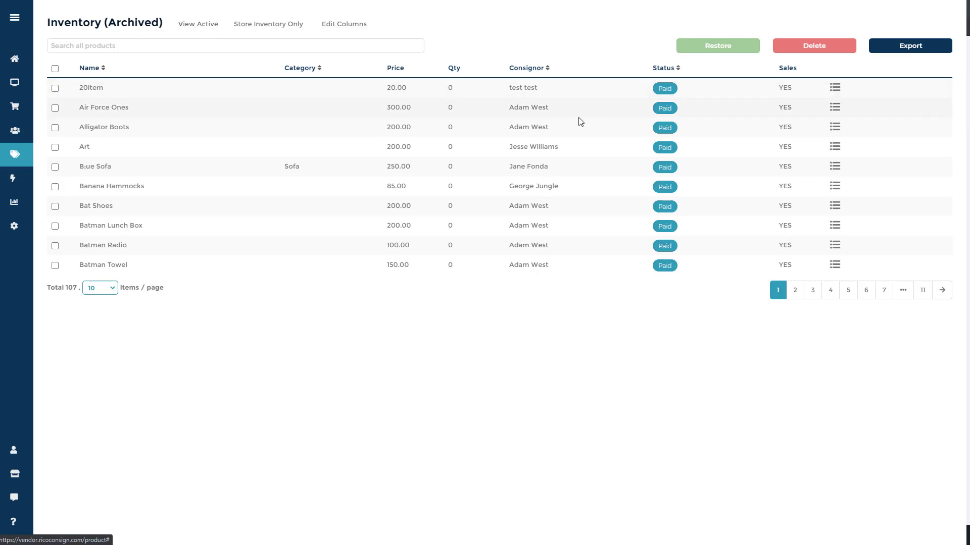
pyautogui.click(55, 89)
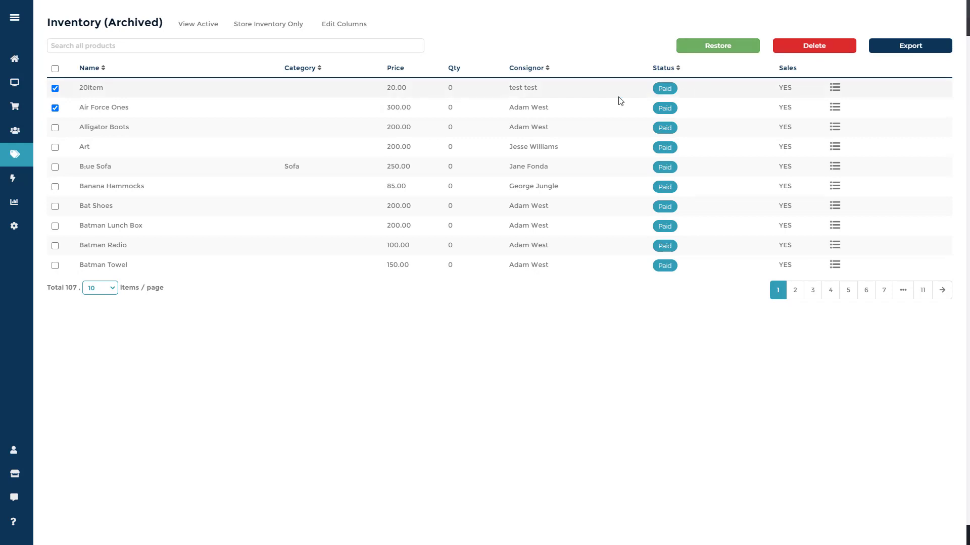
pyautogui.click(55, 88)
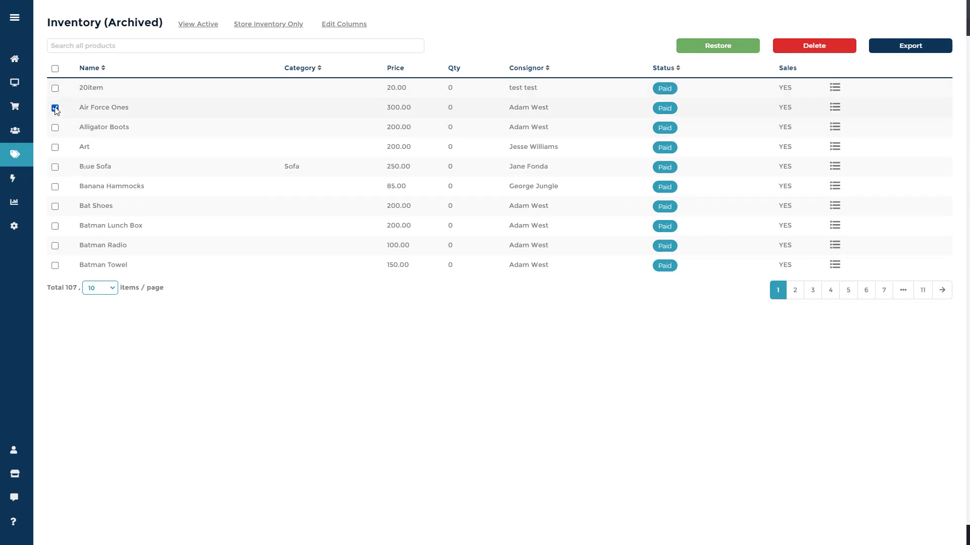
# Step: Clear the Air Force Ones selection and sort the archived inventory by status in ascending order
pyautogui.click(55, 108)
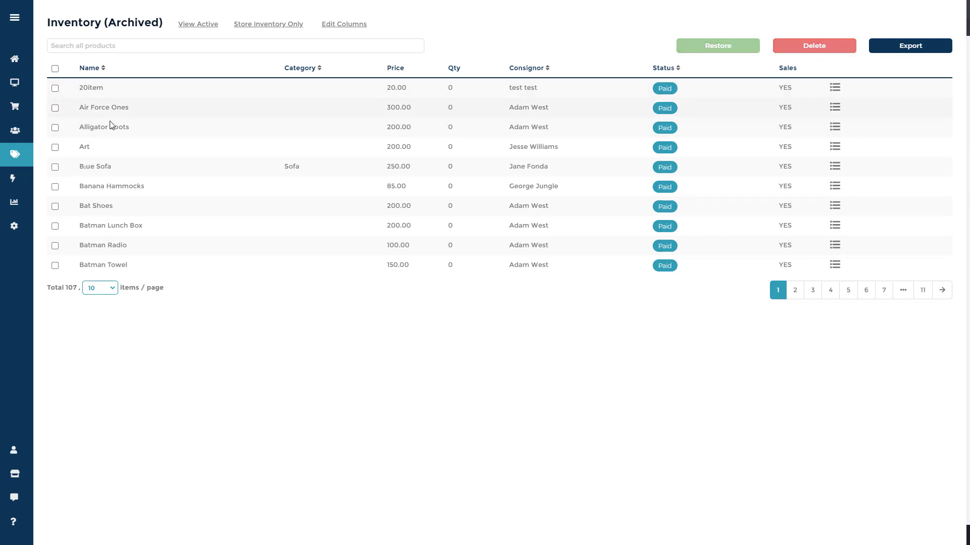
pyautogui.click(678, 69)
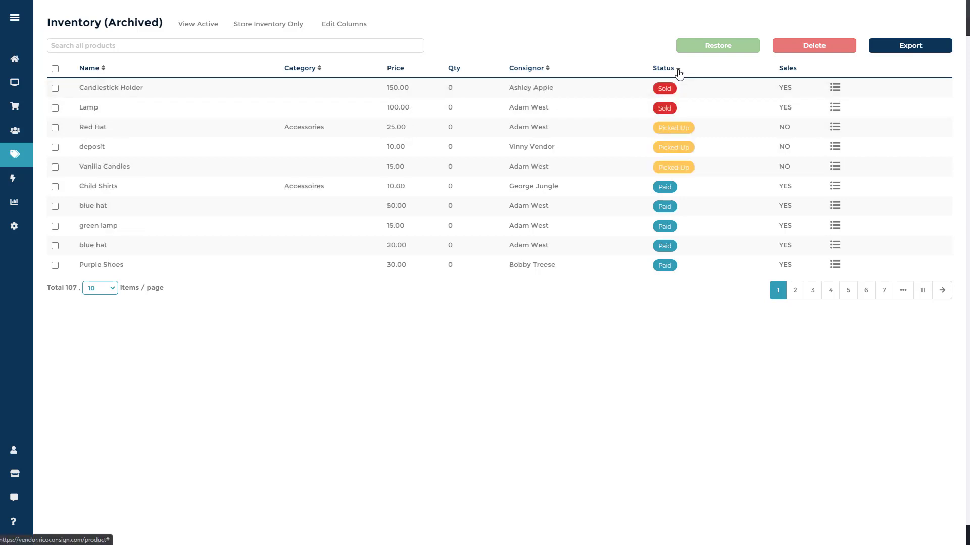
pyautogui.click(679, 71)
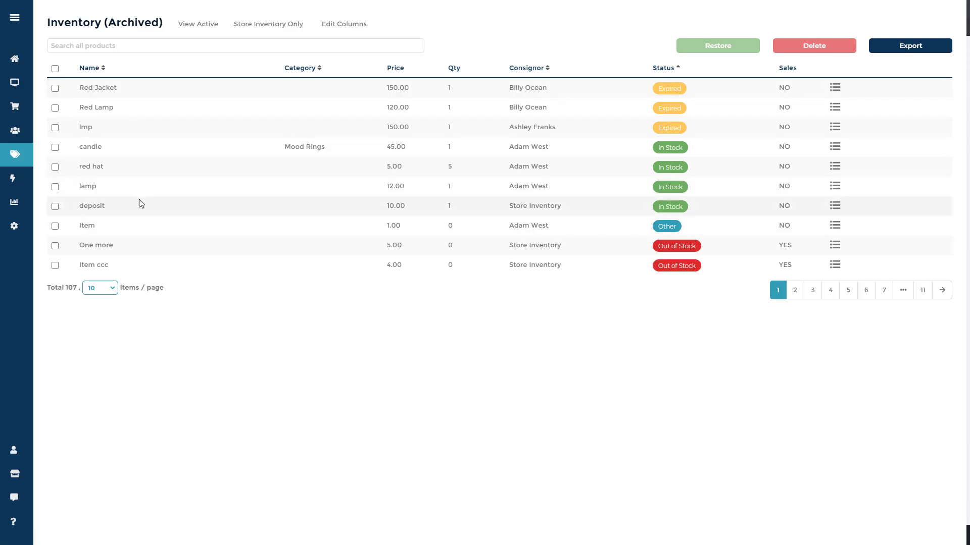
# Step: Request deletion of the archived items red hat, lamp, deposit and Item, and dismiss the confirmation without deleting them
pyautogui.click(55, 167)
pyautogui.click(55, 187)
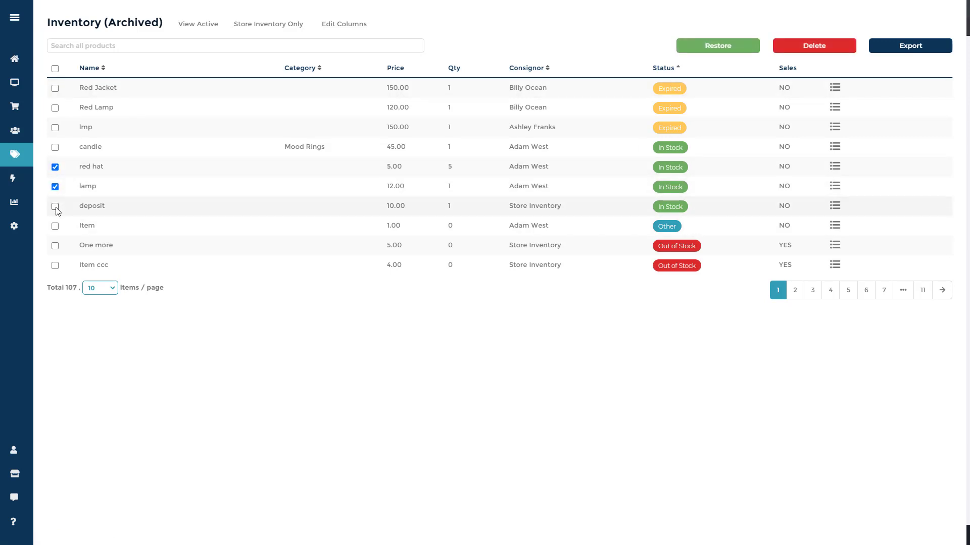
pyautogui.click(55, 207)
pyautogui.click(56, 226)
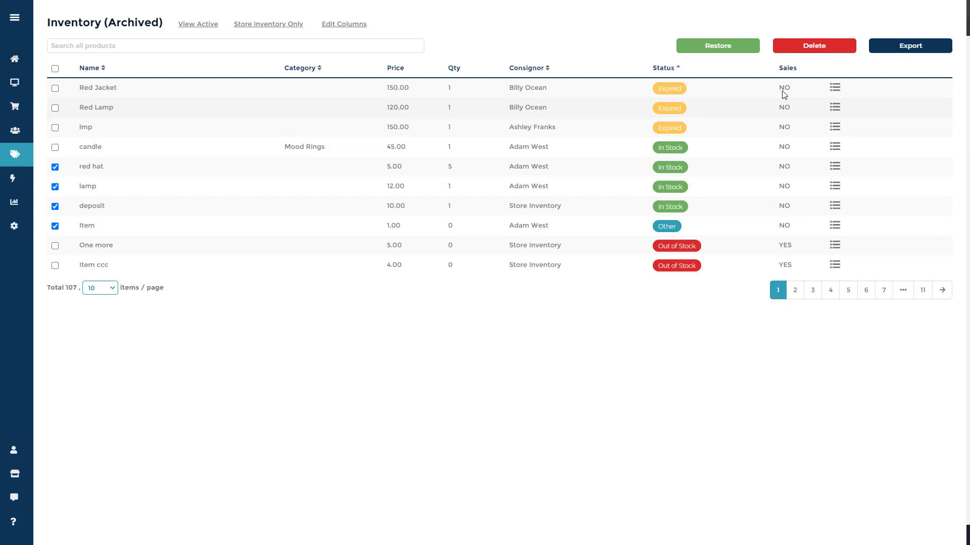
pyautogui.click(806, 48)
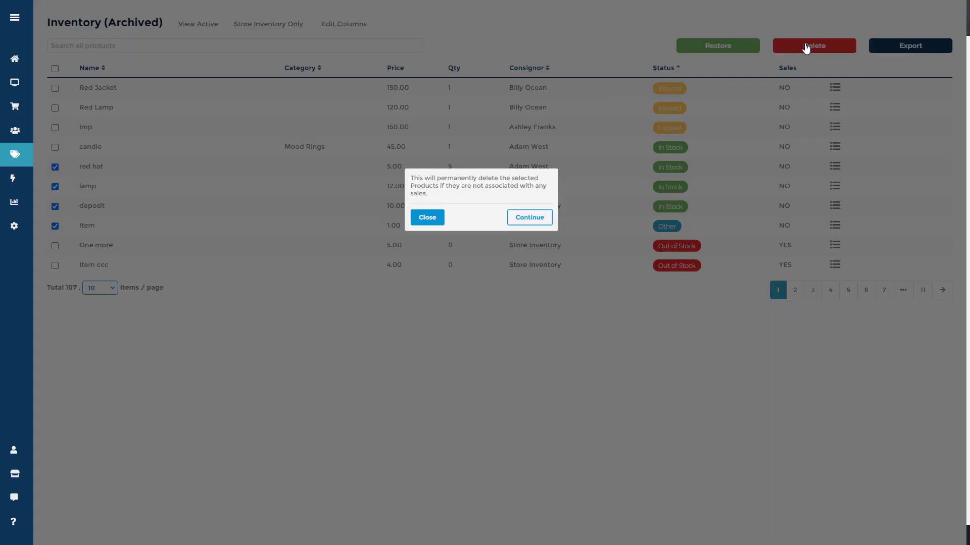
pyautogui.click(573, 193)
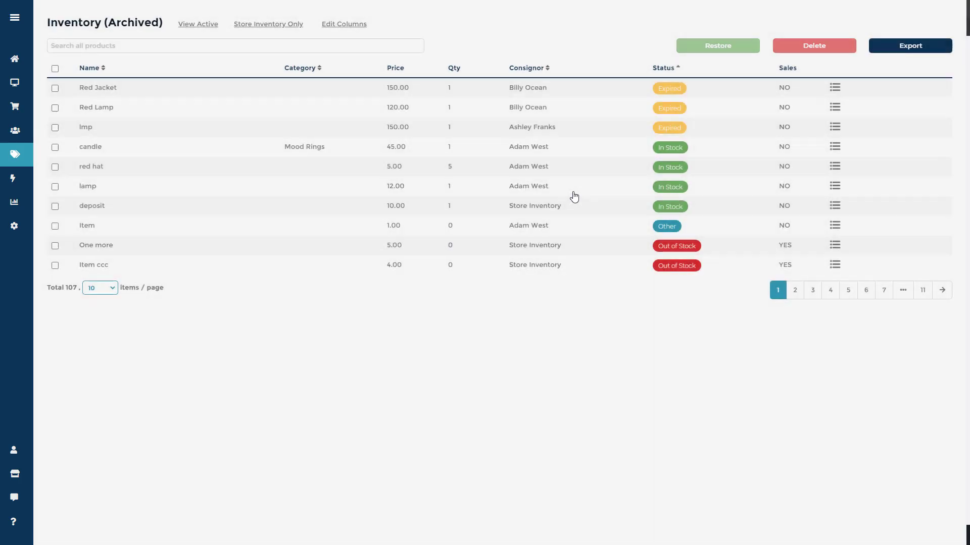